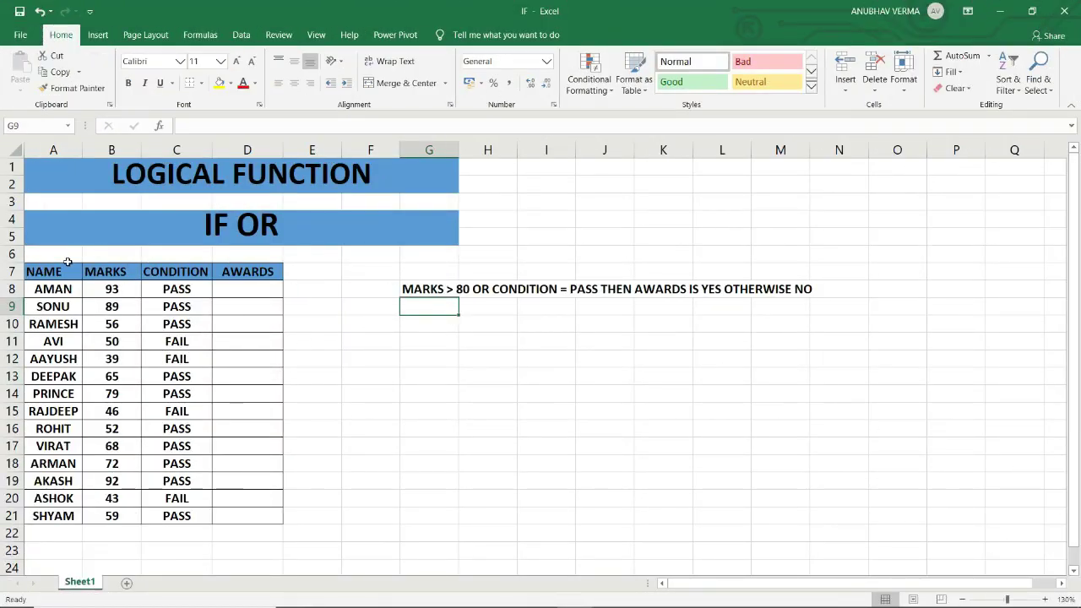
# Step: Go over the NAME, MARKS and CONDITION ranges, then select the empty AWARDS cells D8:D21
pyautogui.moveTo(53, 289); pyautogui.dragTo(53, 515)
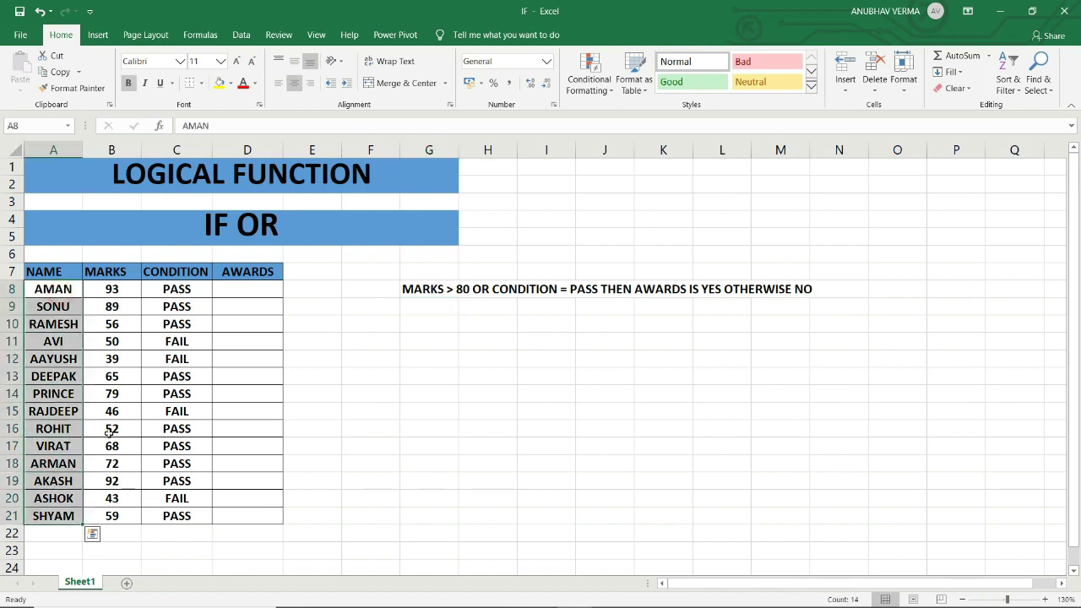
pyautogui.moveTo(123, 288); pyautogui.dragTo(119, 515)
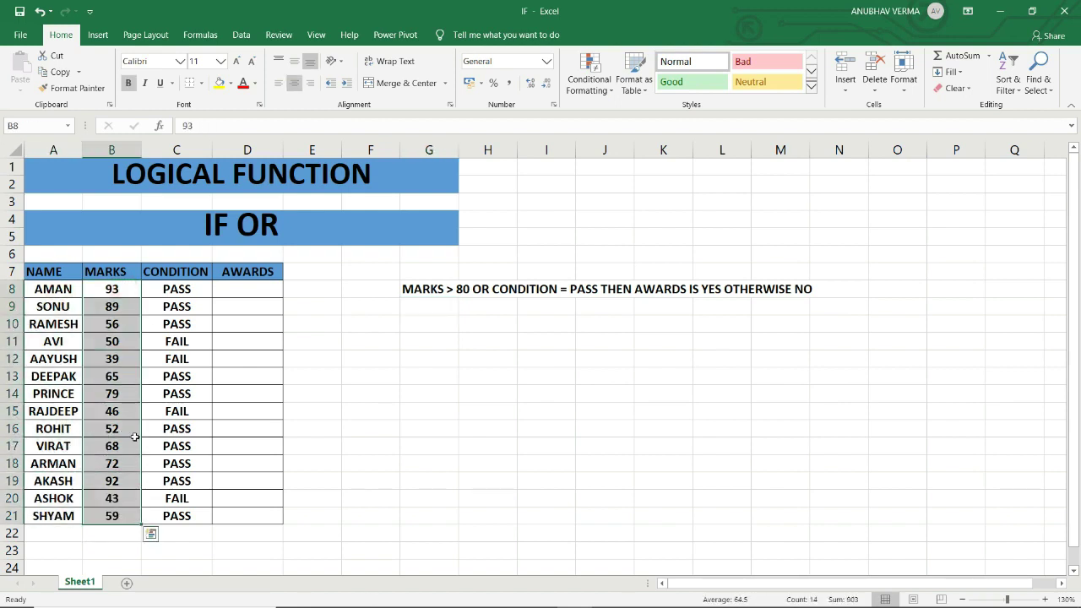
pyautogui.moveTo(188, 289); pyautogui.dragTo(181, 517)
pyautogui.moveTo(253, 288); pyautogui.dragTo(258, 516)
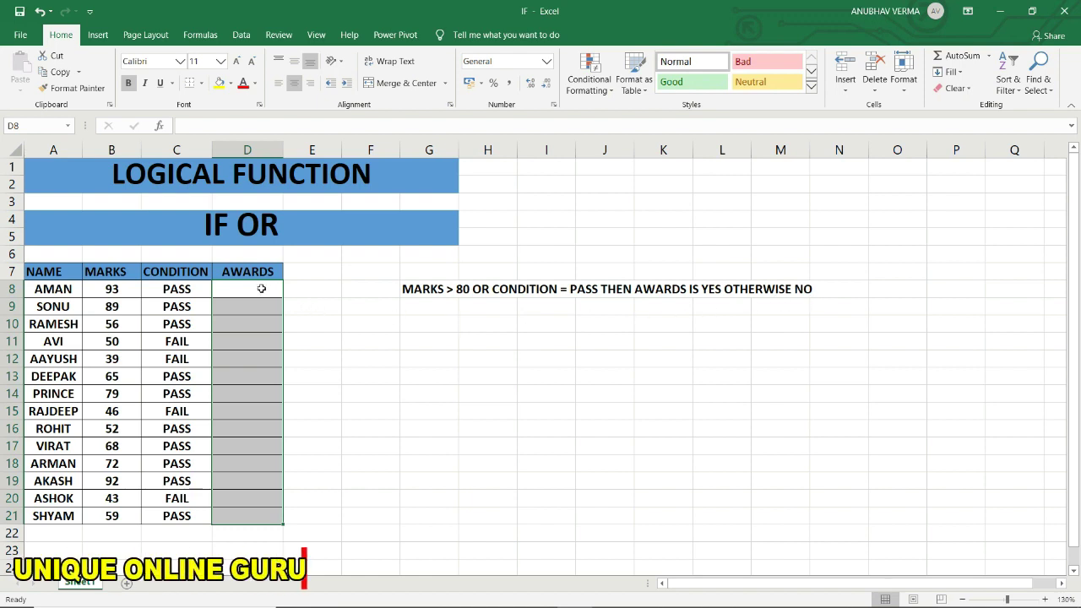
# Step: Begin the D8 formula as =IF(OR(B8>80, with B8 as the first marks reference
pyautogui.write('=I')
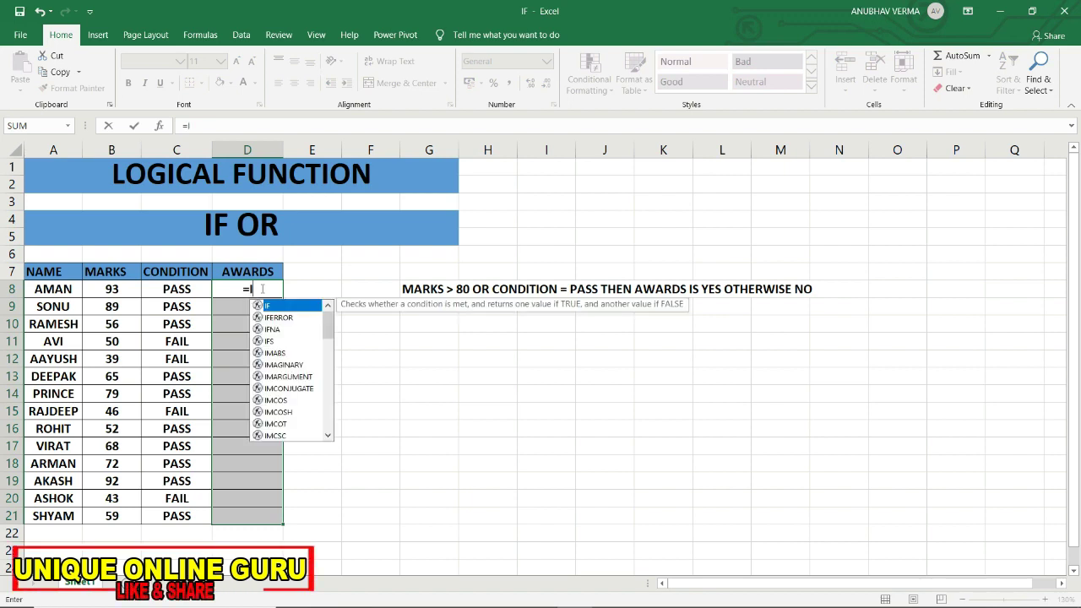
pyautogui.write('F')
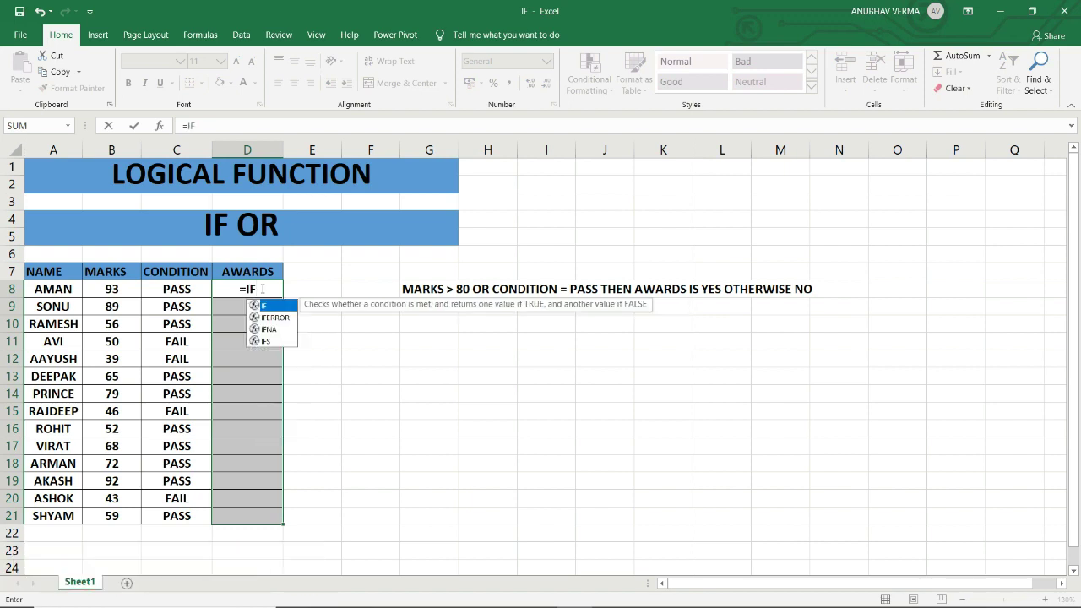
pyautogui.write('(')
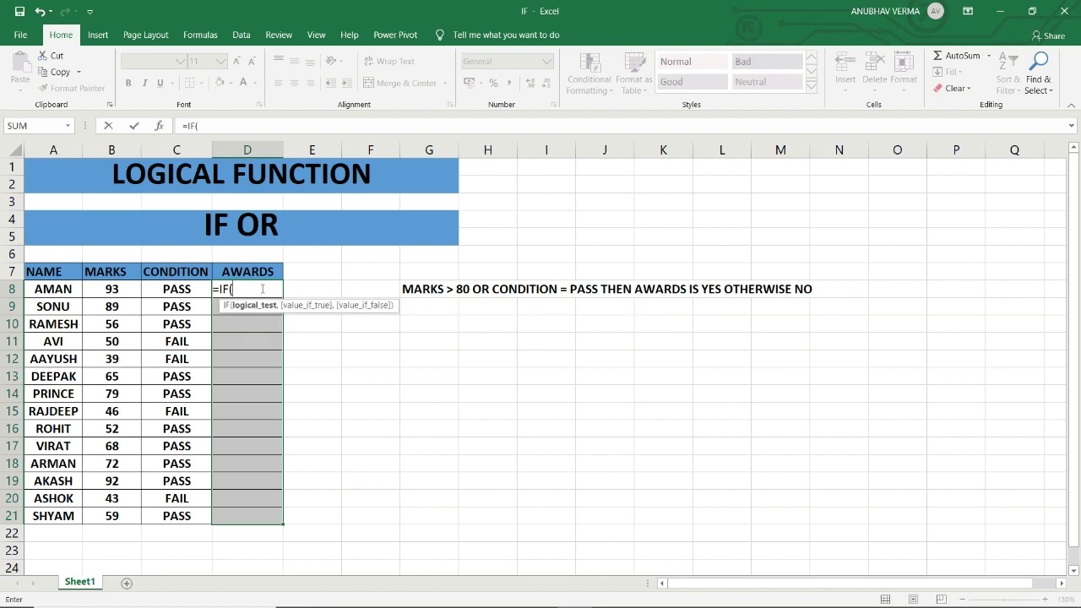
pyautogui.write('OR(')
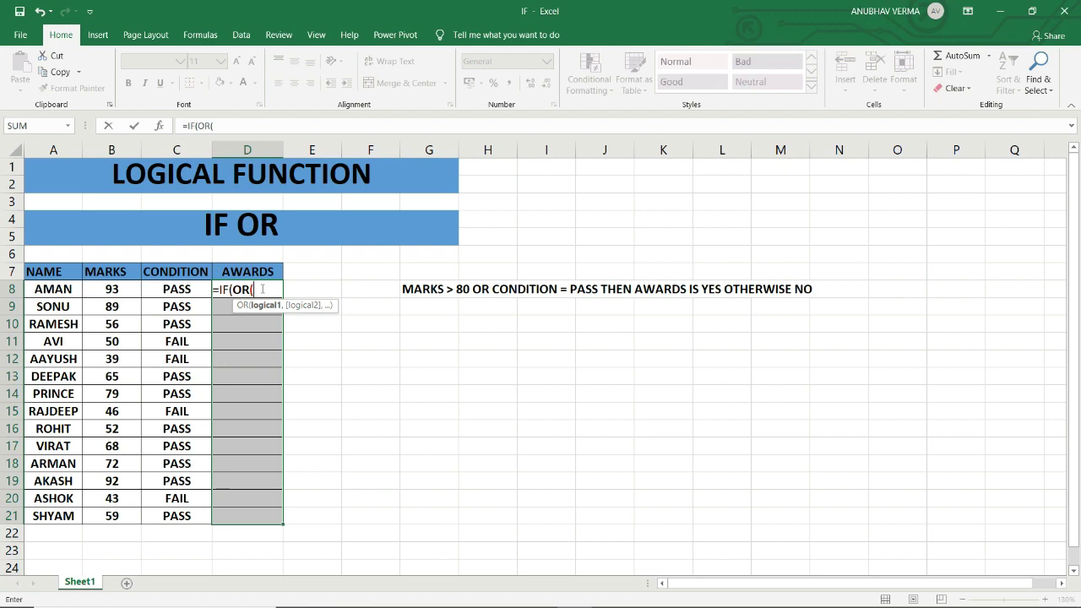
pyautogui.click(110, 291)
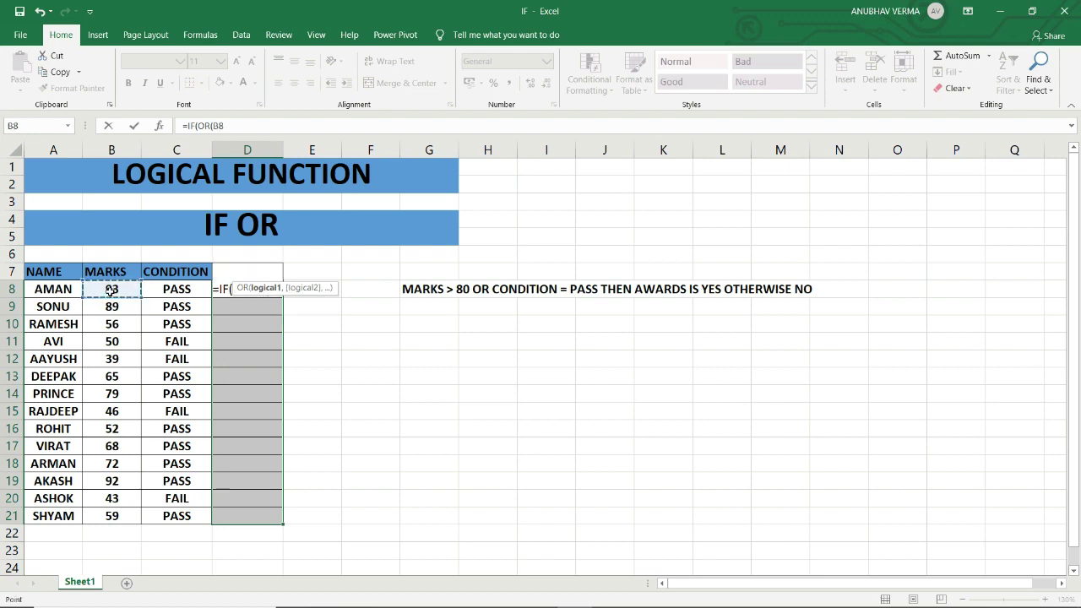
pyautogui.write('>')
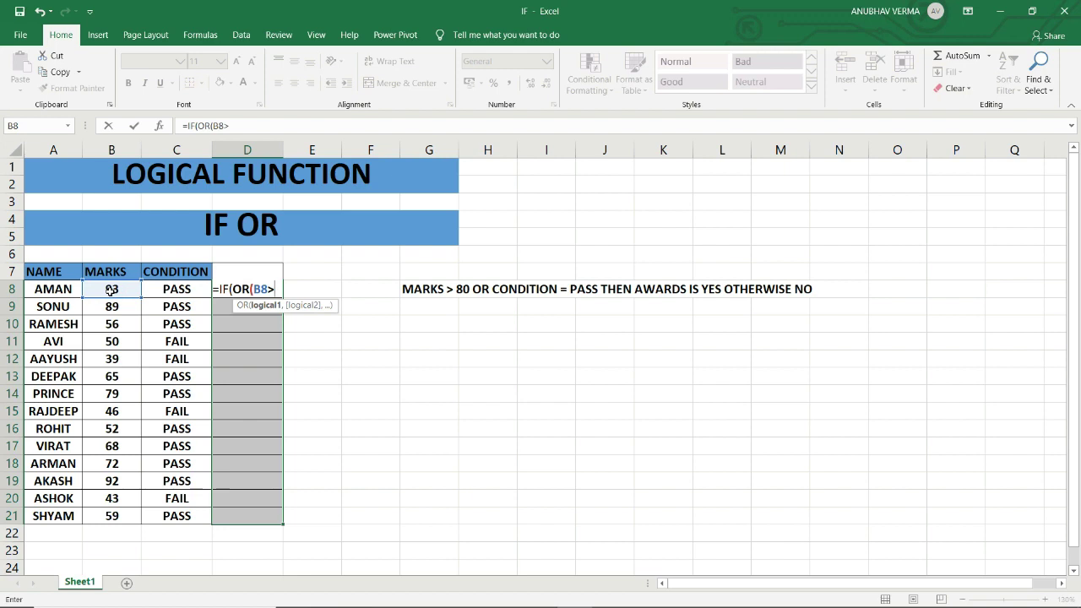
pyautogui.write('80')
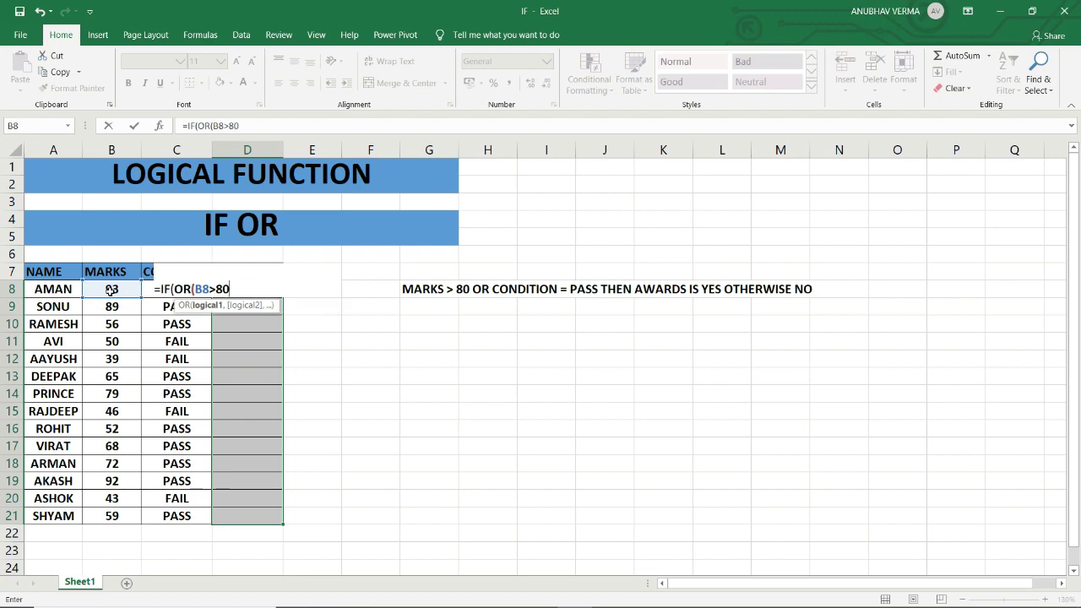
pyautogui.write(',')
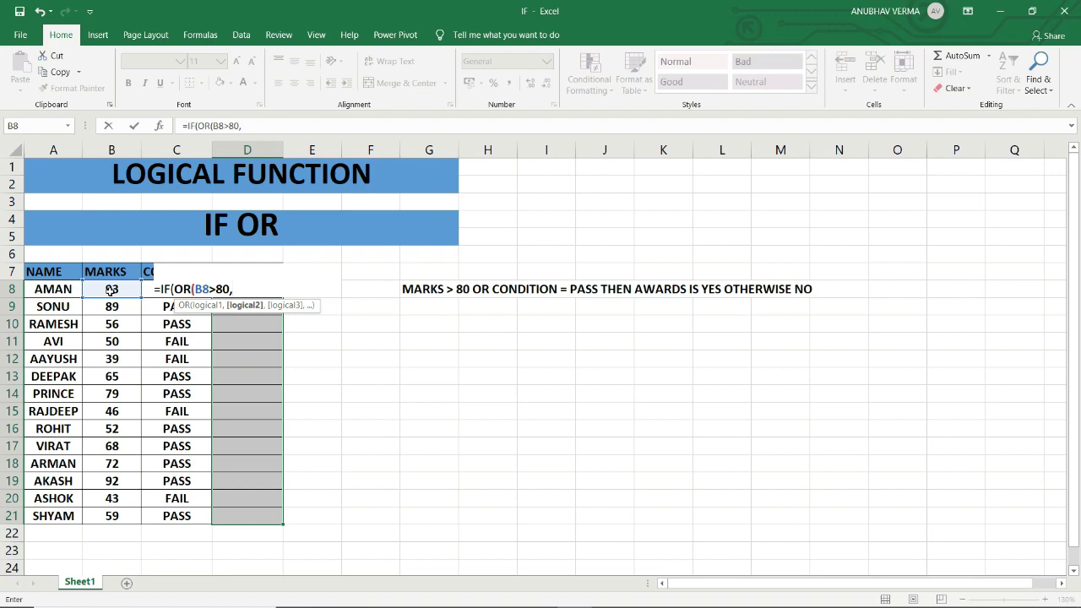
# Step: Add the second test C8="PASS" using the arrow key, closing the OR condition
pyautogui.press('Left')
pyautogui.write('=')
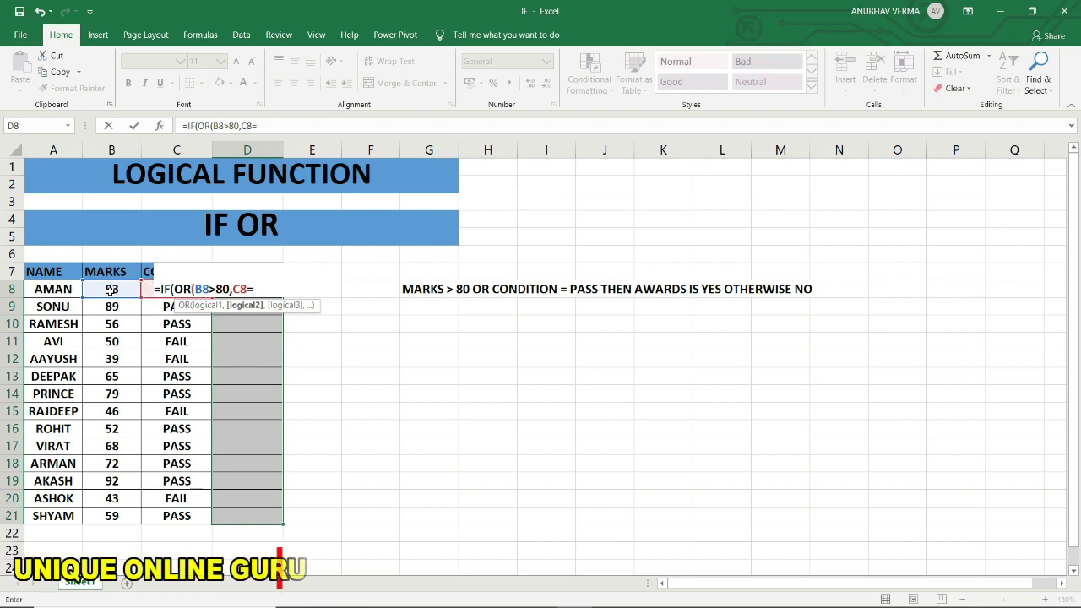
pyautogui.write('"P')
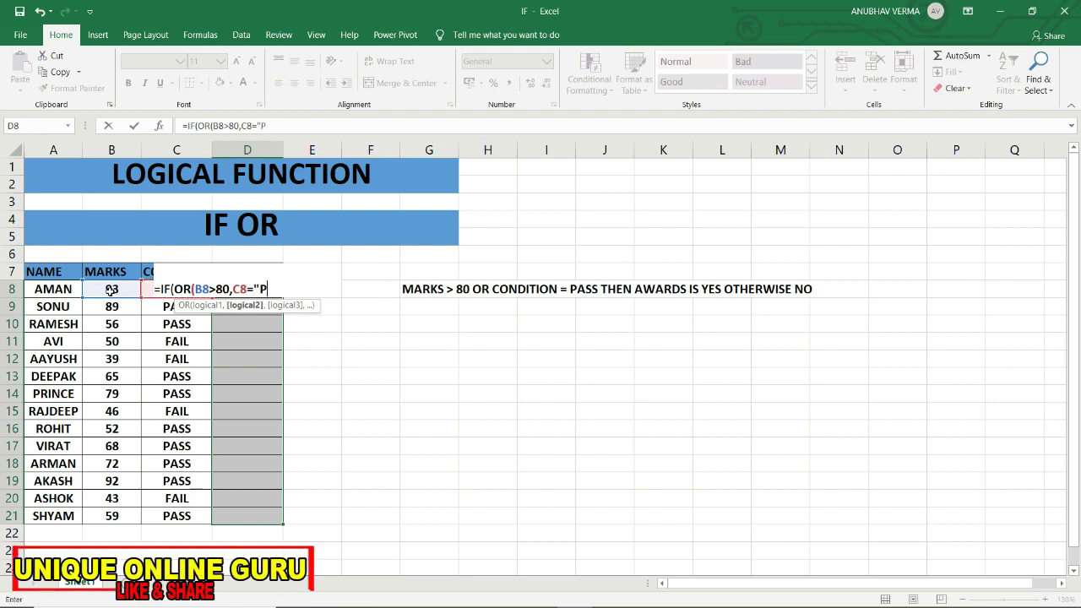
pyautogui.write('ASS')
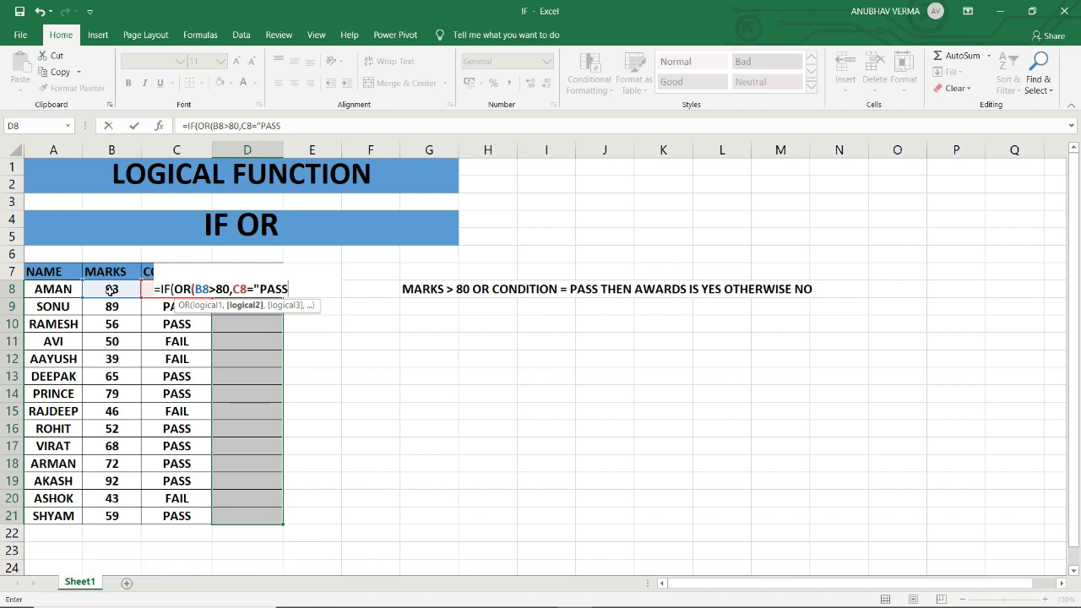
pyautogui.write('"')
pyautogui.write('),')
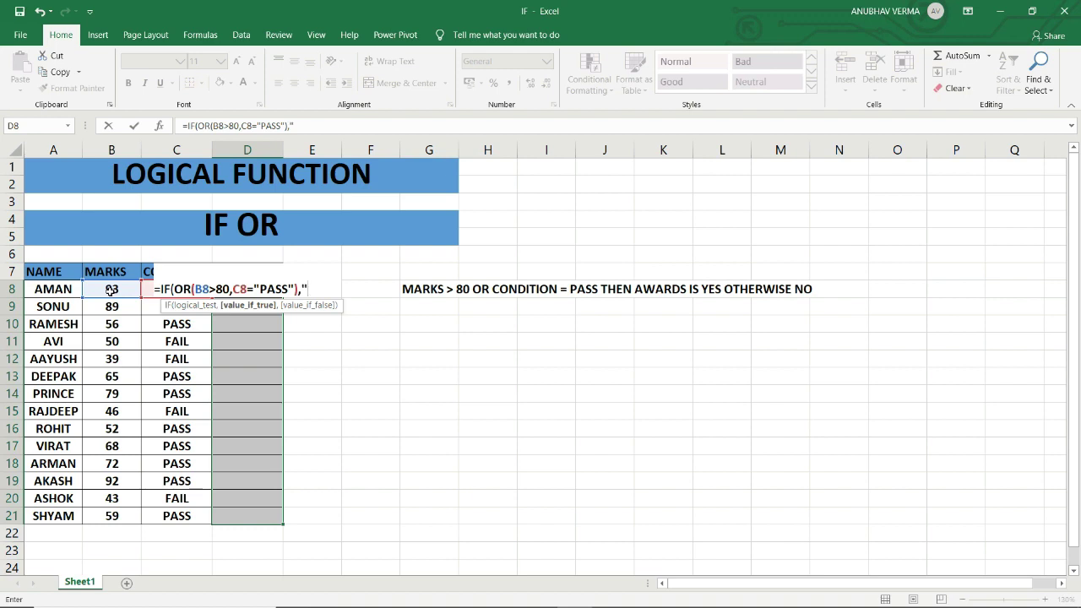
# Step: Finish the formula with "YES","NO") as the true and false results
pyautogui.write('ES"')
pyautogui.write(',')
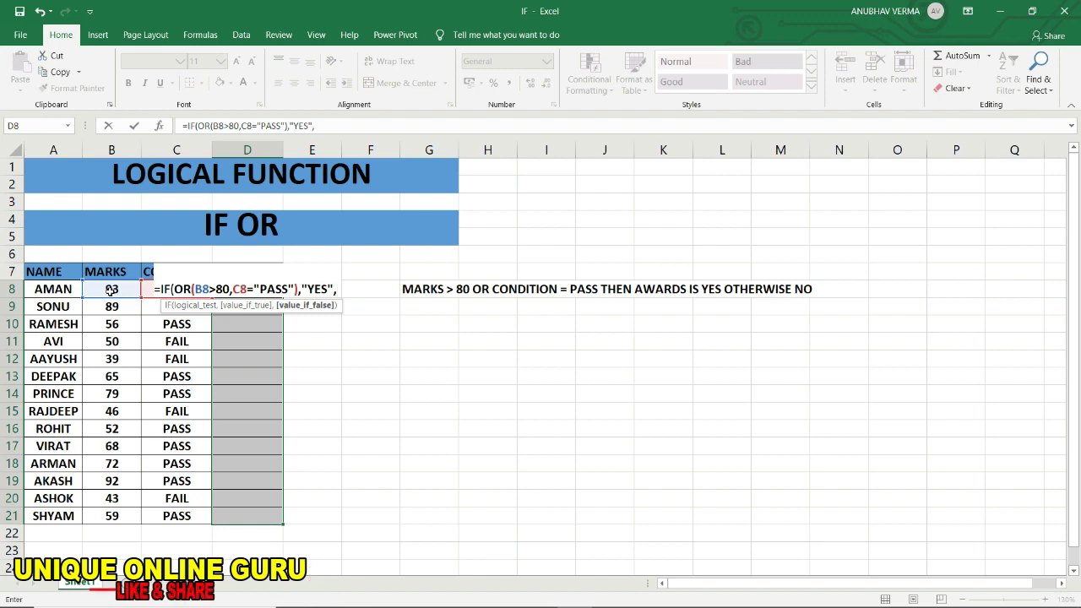
pyautogui.write('"NO')
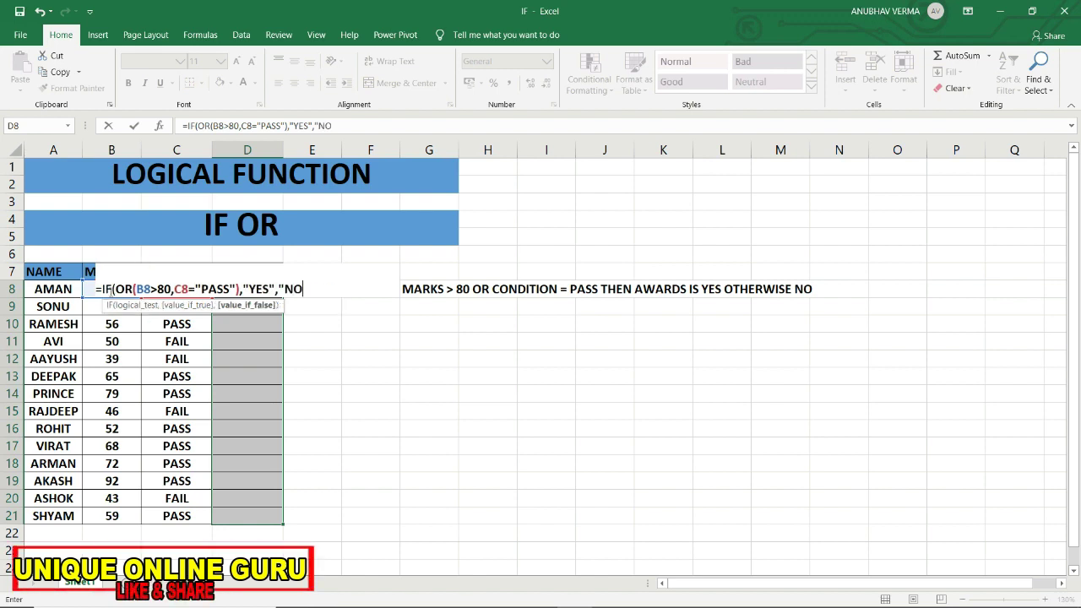
pyautogui.write('"')
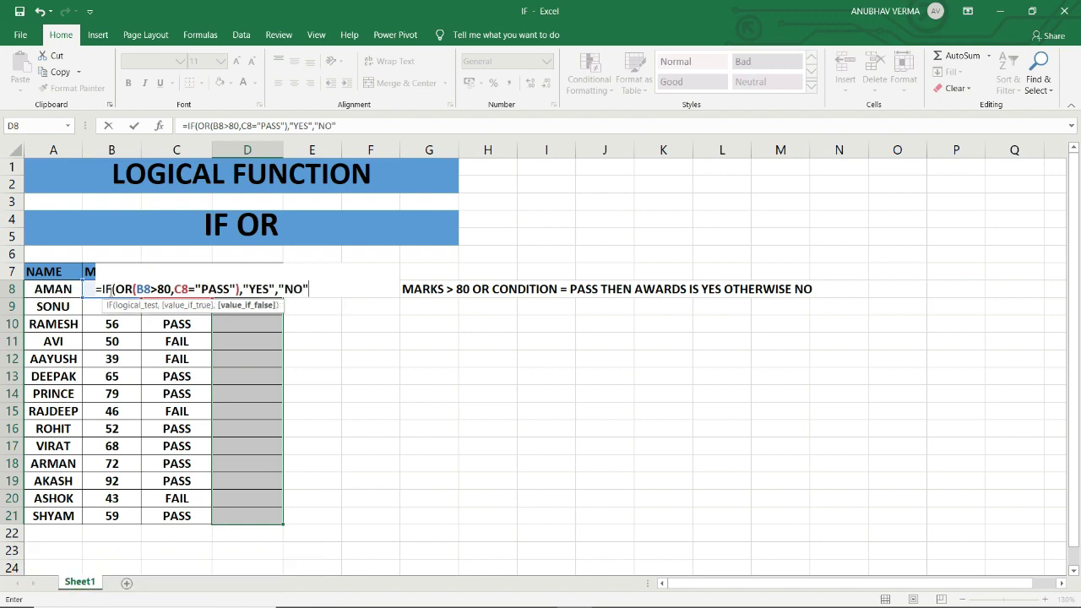
pyautogui.write(')')
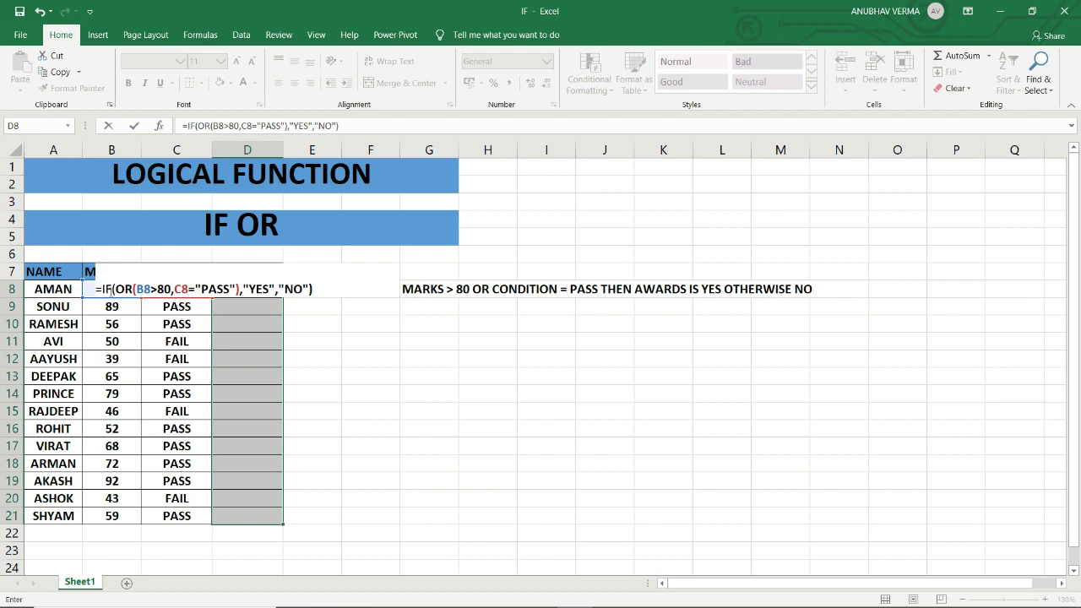
# Step: Fill D8:D21 with the formula using Ctrl+Enter, then highlight the rule text beside the table
pyautogui.hotkey('ctrl', 'Return')
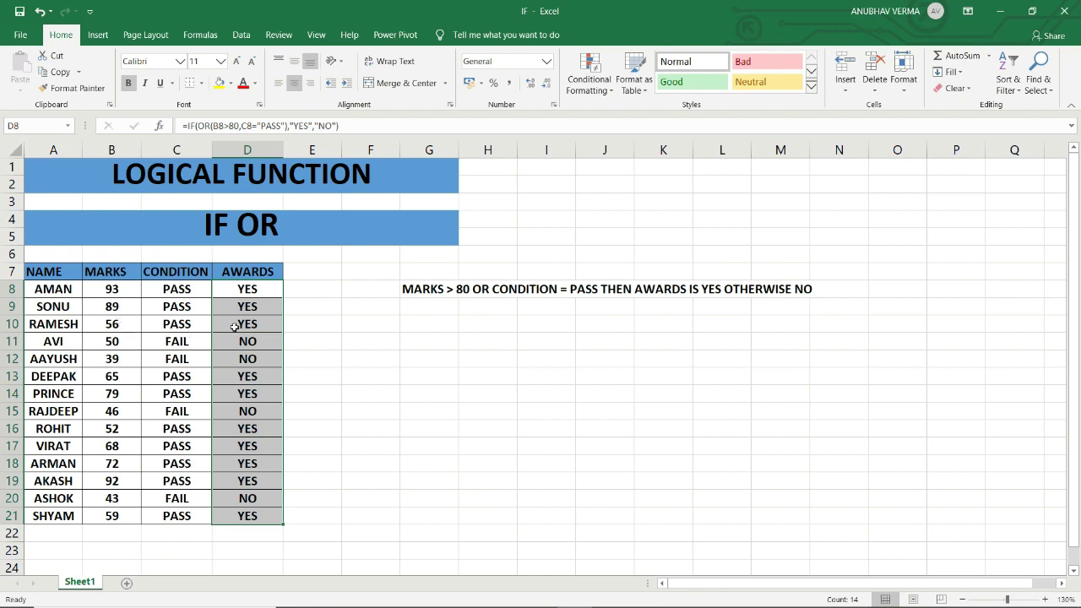
pyautogui.click(429, 290)
pyautogui.moveTo(439, 290); pyautogui.dragTo(581, 291)
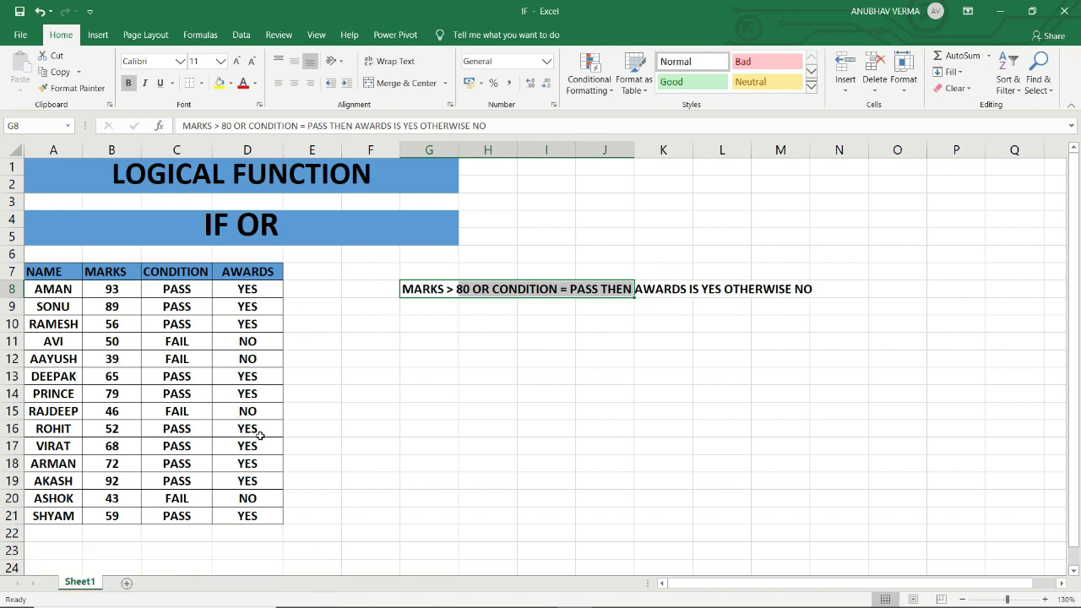
pyautogui.scroll(-1, 258, 432)
pyautogui.scroll(1, 257, 432)
pyautogui.click(426, 342)
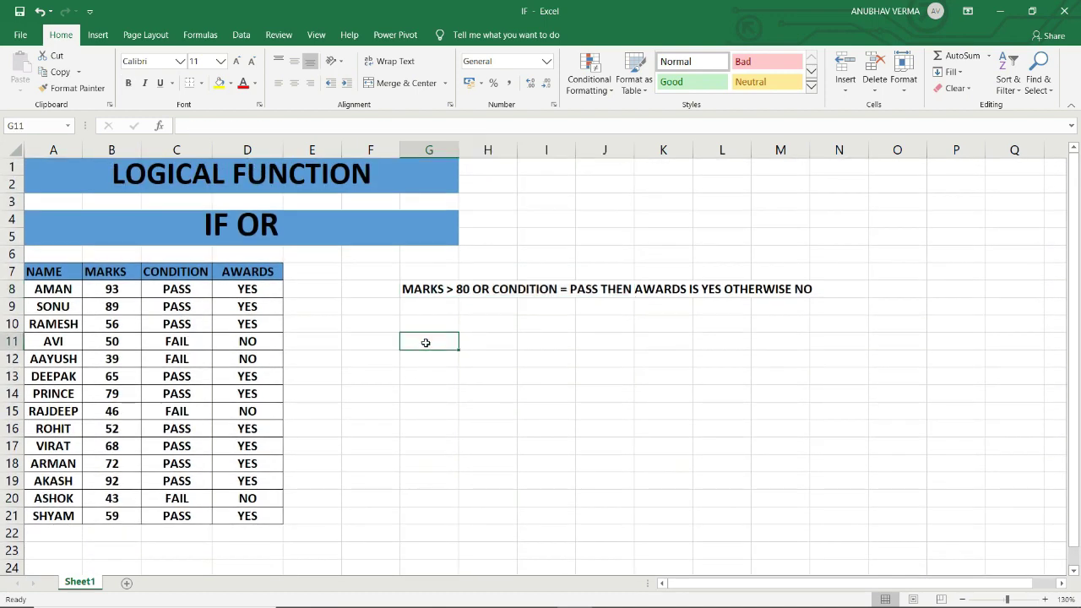